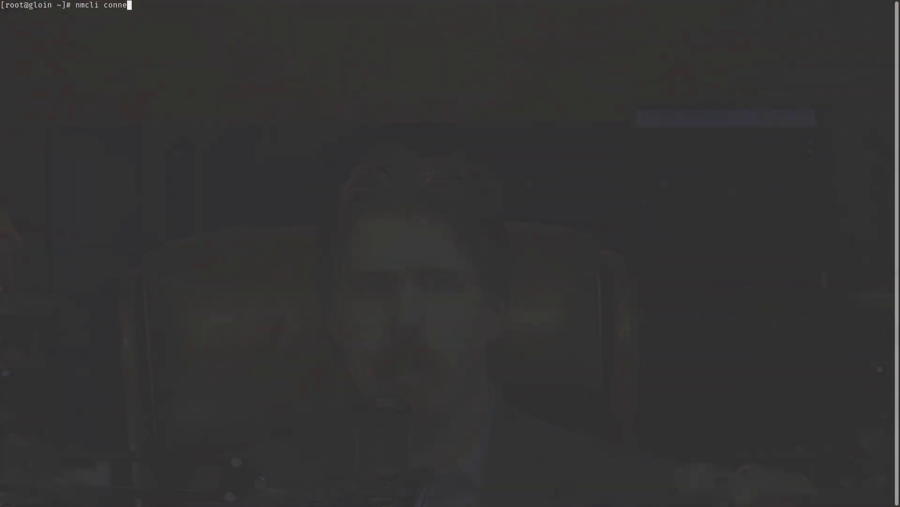
- Use nmcli to add bridge bridge0 and ethernet slave bridge0-port1 on enp7s0
text(n add typ)
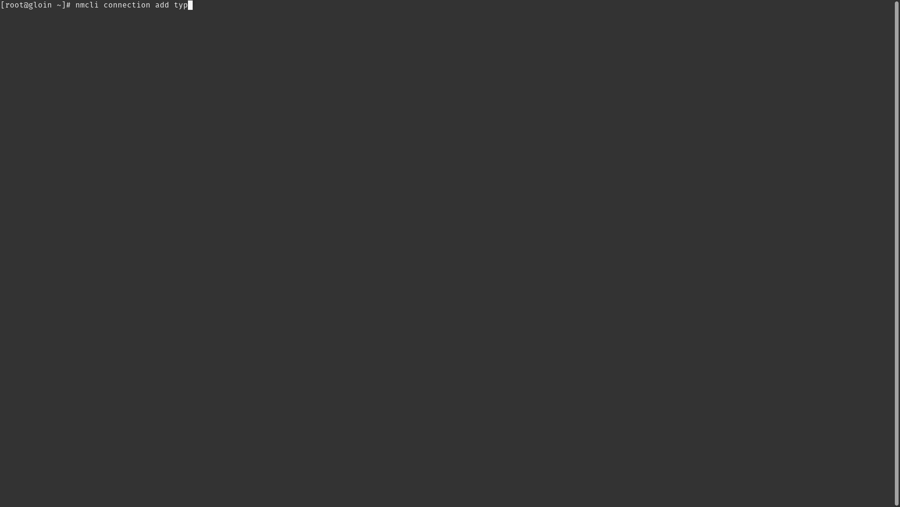
text(e bridge con-name bridge0 ifname bridge0)
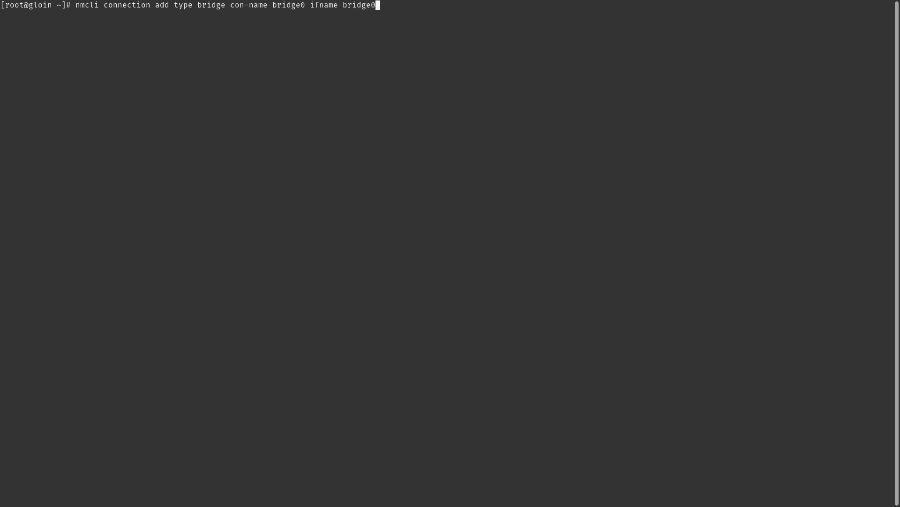
key(Return)
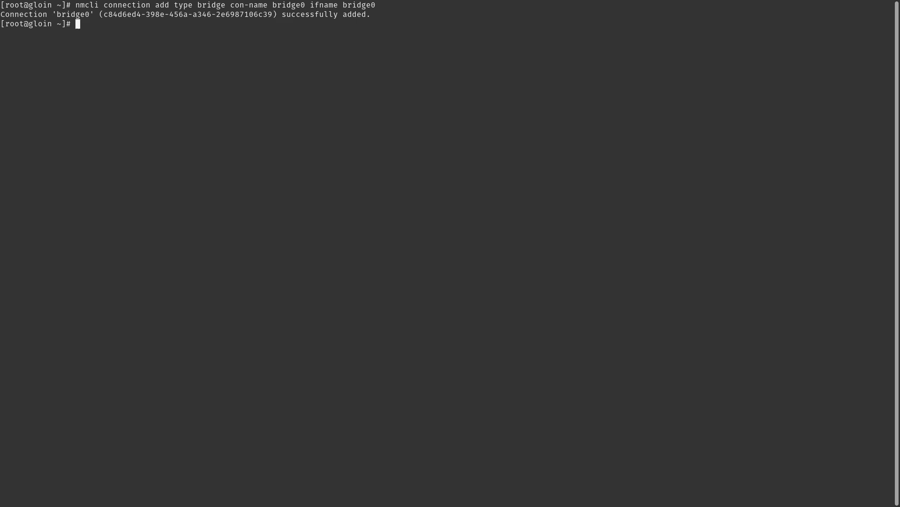
text(nmcli connection add type ethernet slave-tu)
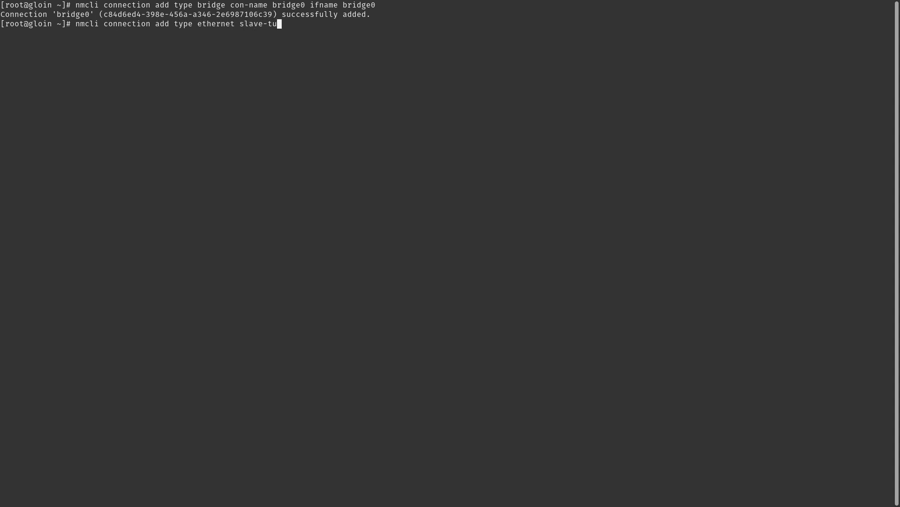
key(BackSpace)
text(ype bridge con-n)
text(ame bridge0-port1 ifname enp7s0 master bridge)
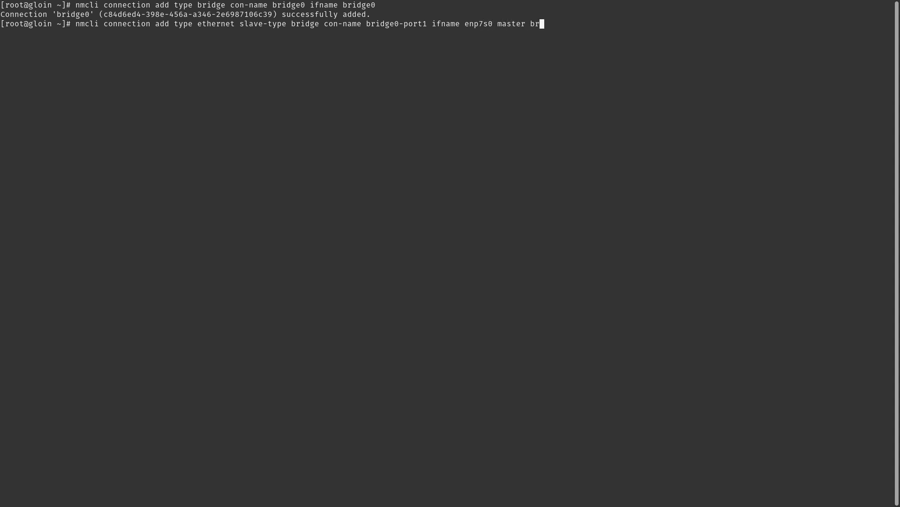
text(0)
key(Return)
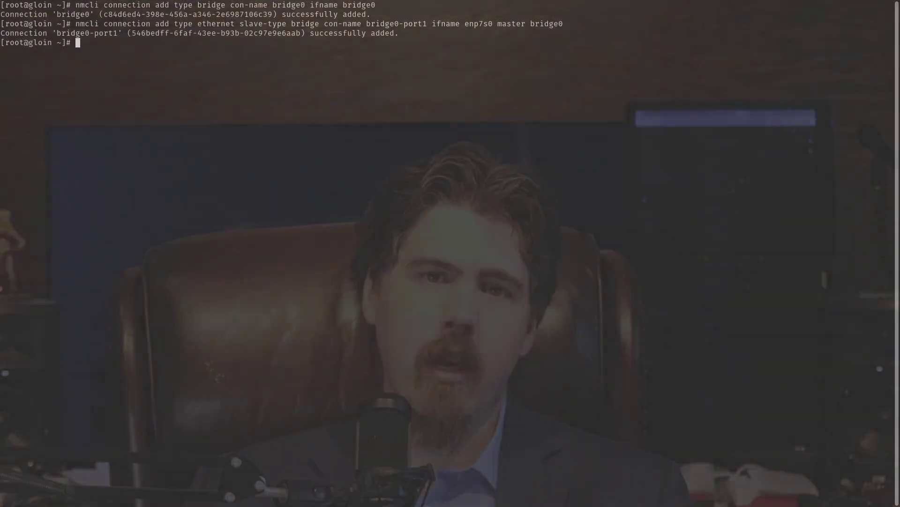
- Type nmcli modify commands: bridge0 address 192.168.1.2/24 with gateway, bridge1 ipv4.method disabled
text(nmcli)
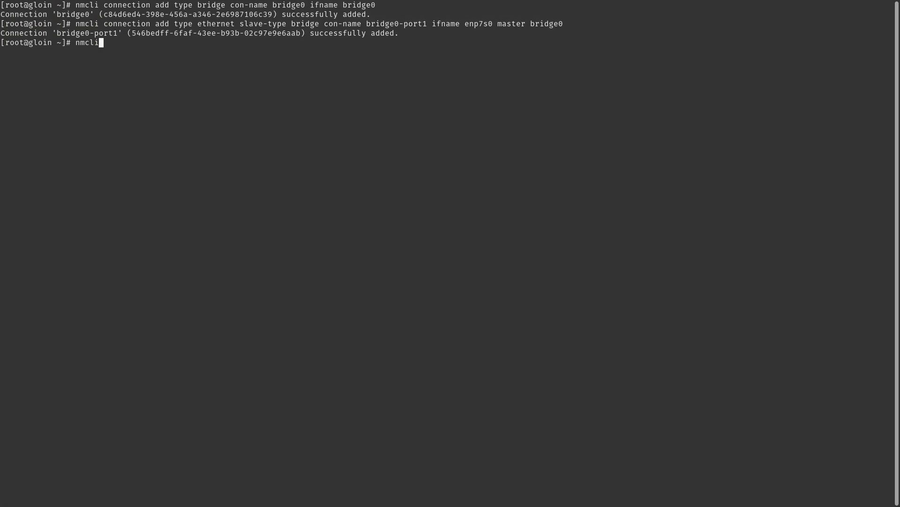
text( connection modify bridge0 ipv4.addresses '192.168.1.2/2)
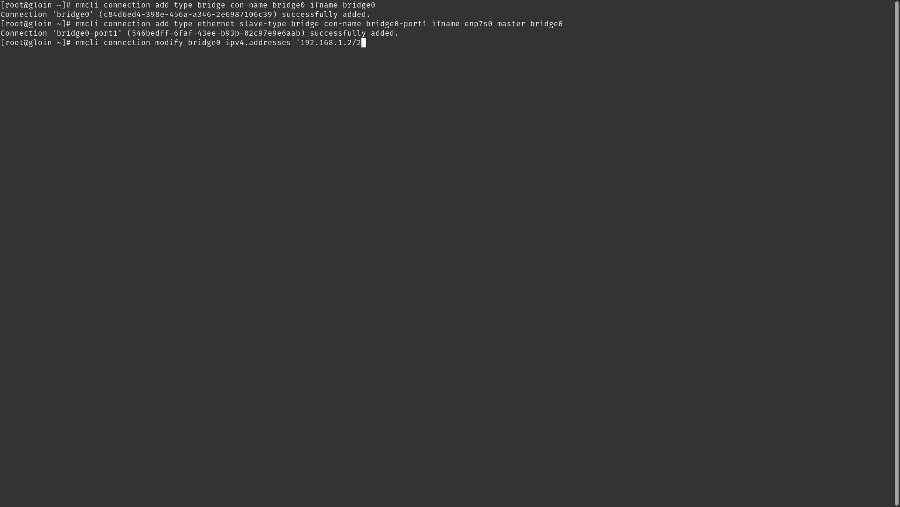
text(4' ipv4.gateway '192.168.1.1' ipv4.dns '8.8.8.8' ipv4.method manual)
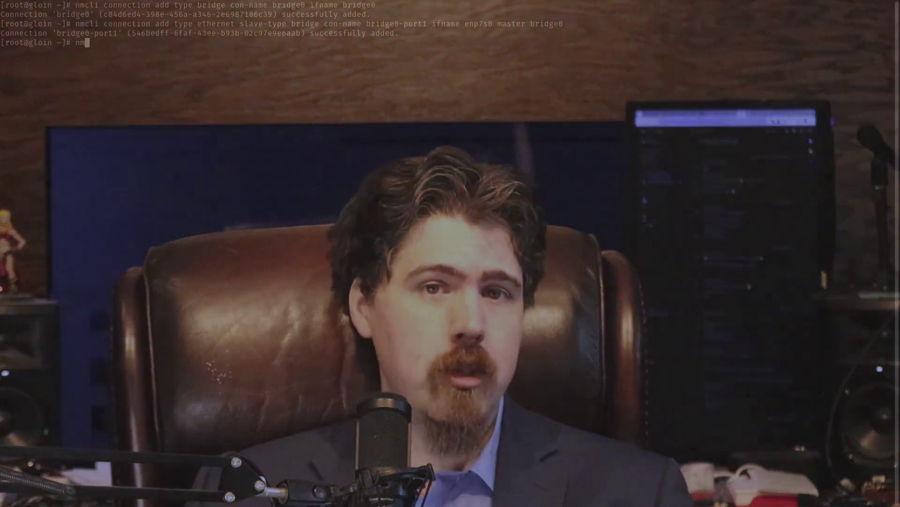
text(cli connection modif)
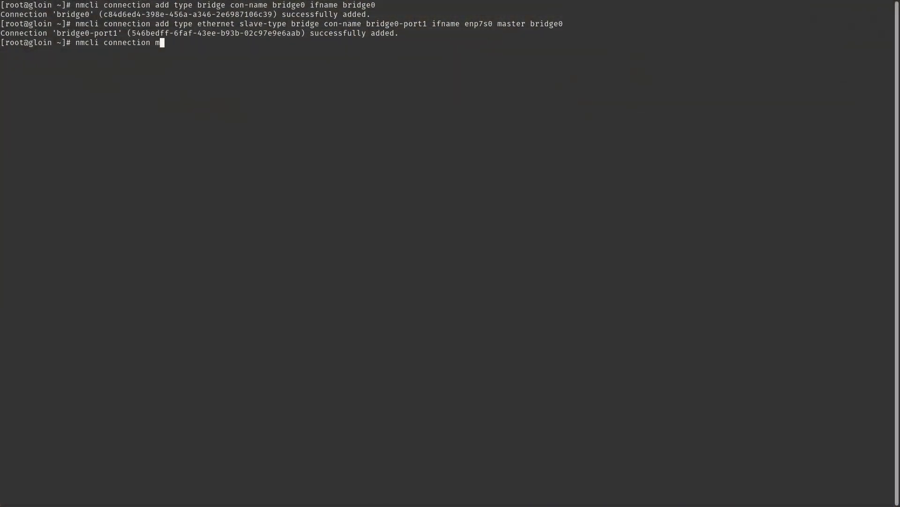
text(y bridge1 ipv4.method disable)
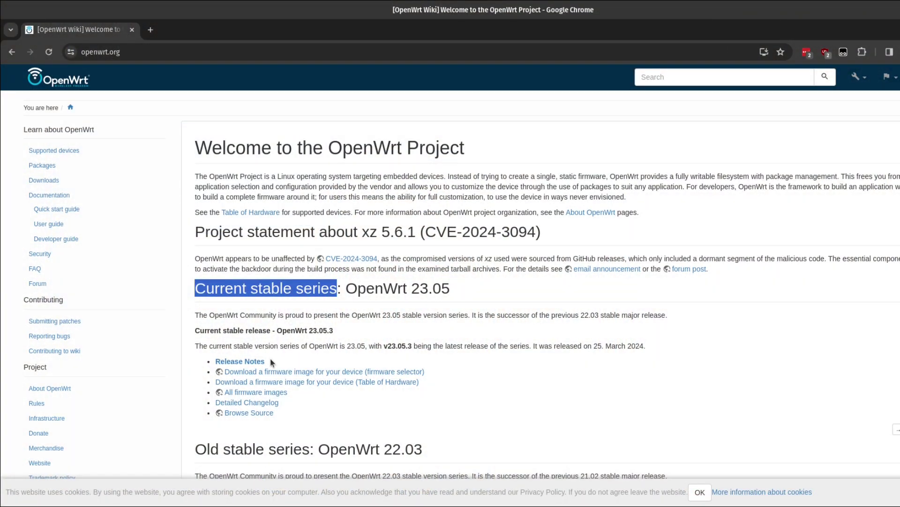
- Search the firmware selector for x86 and show the Generic x86/64 build downloads
click(287, 372)
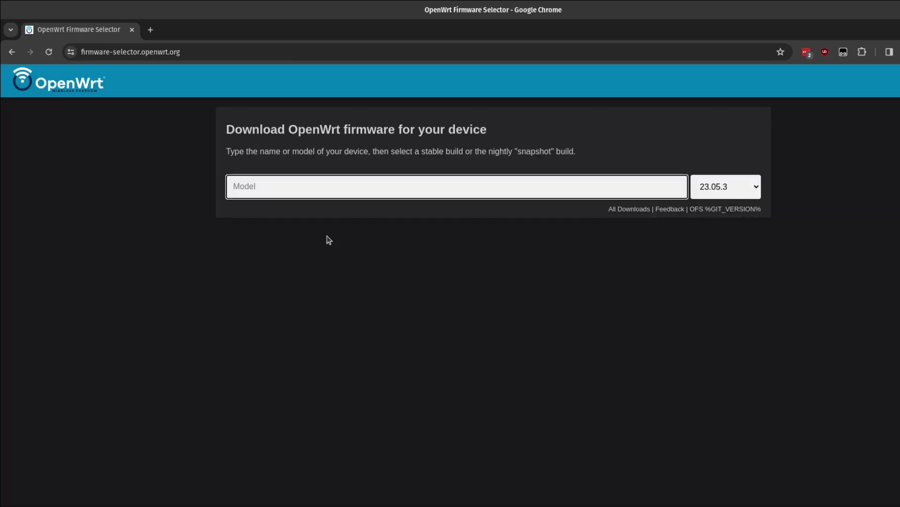
click(332, 189)
text(x86)
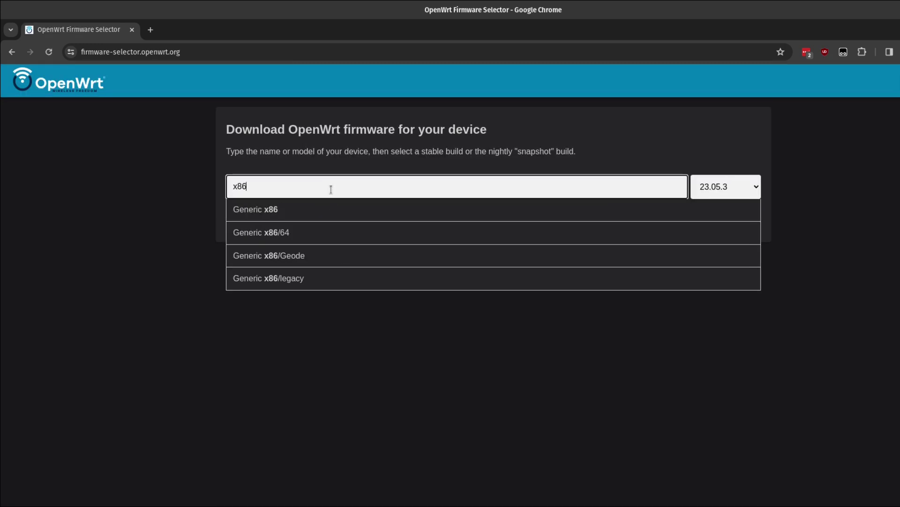
click(328, 225)
scroll(218, 317, down, 3)
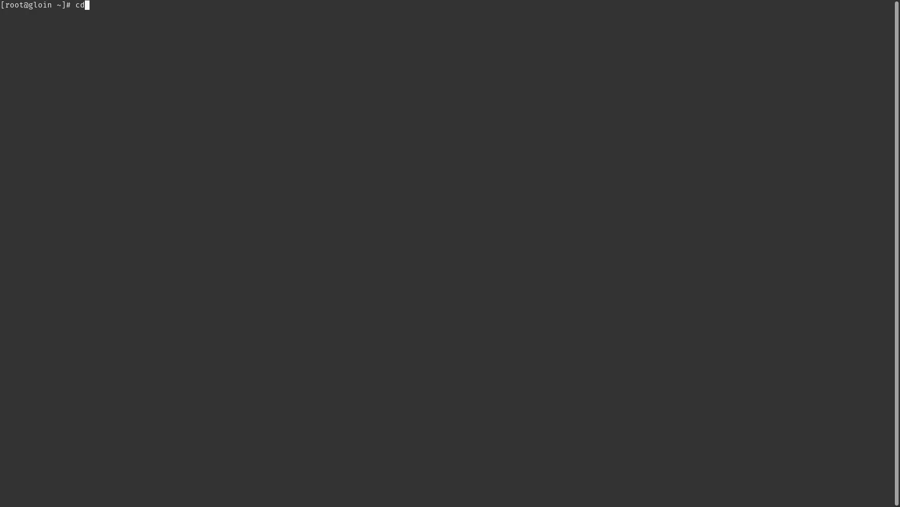
- Change into the /var/lib/libvirt/images directory
text(/var/lib/lib)
text(irt)
key(BackSpace)
key(BackSpace)
text(virt/images)
key(Return)
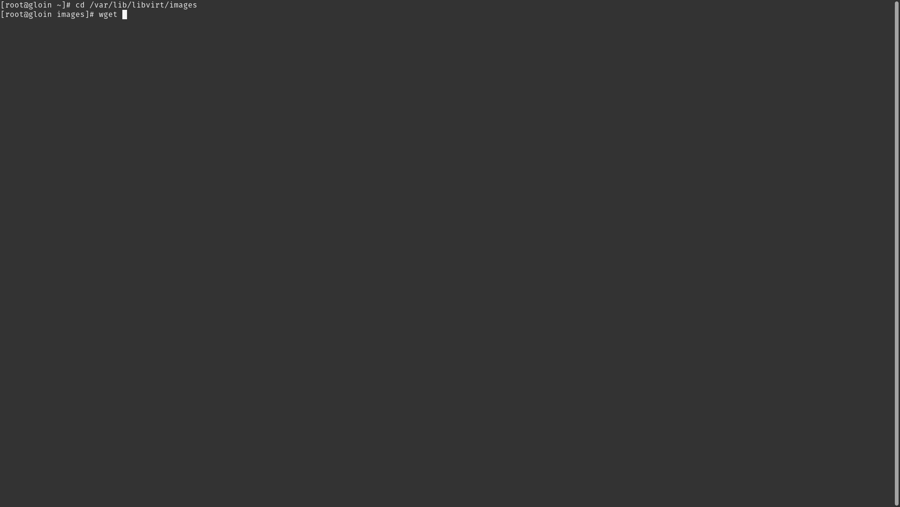
- Download the OpenWrt image with wget from the pasted link, then decompress it with gzip -d
text(wget)
text(https://downloads.openwrt.org/releases/23.05.3/targets/x86/64/openwrt-23.05.3-x86-64-generic-ext4-combined.img.gz)
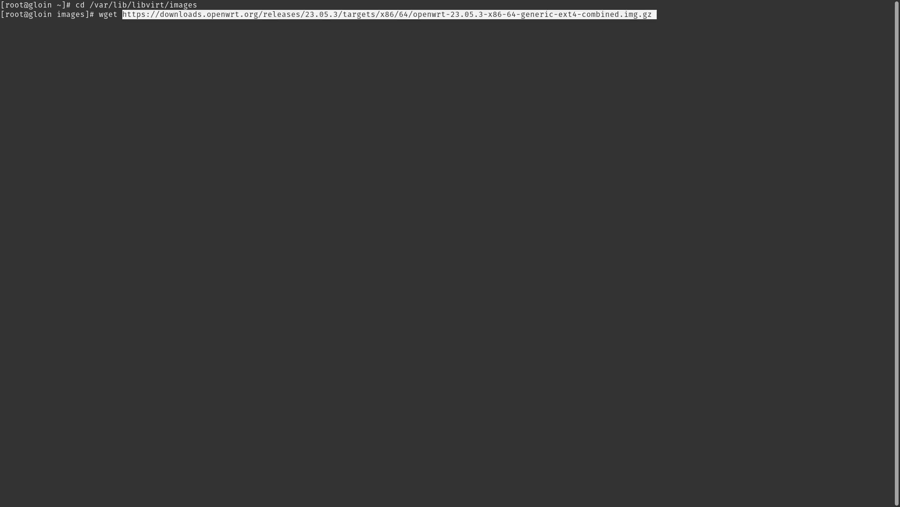
key(Return)
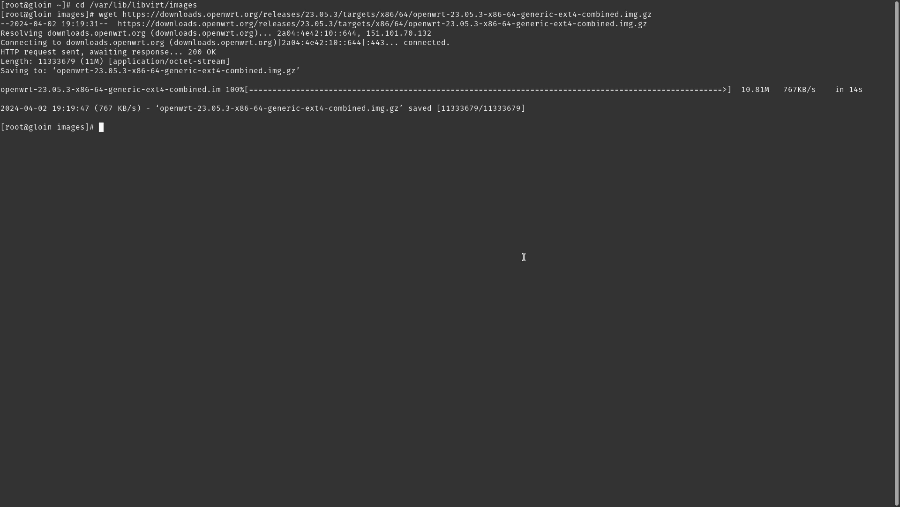
text(gzip -d o)
key(Tab)
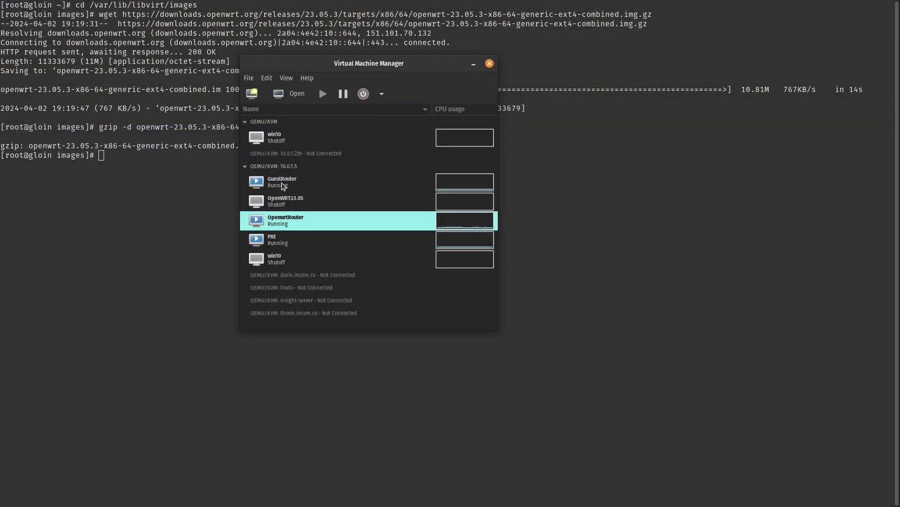
- Start a new VM importing openwrt-23.05.3-x86-64-generic-ext4-combined.img as its existing disk
click(248, 78)
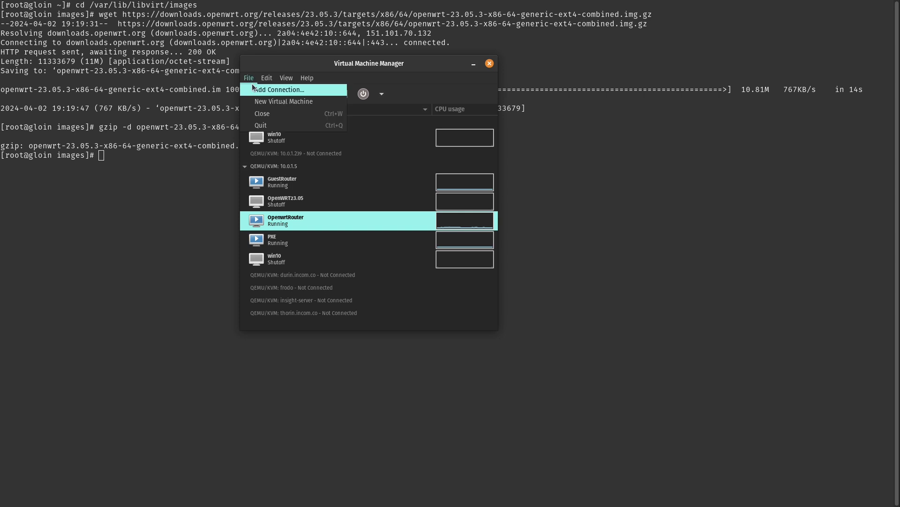
click(283, 103)
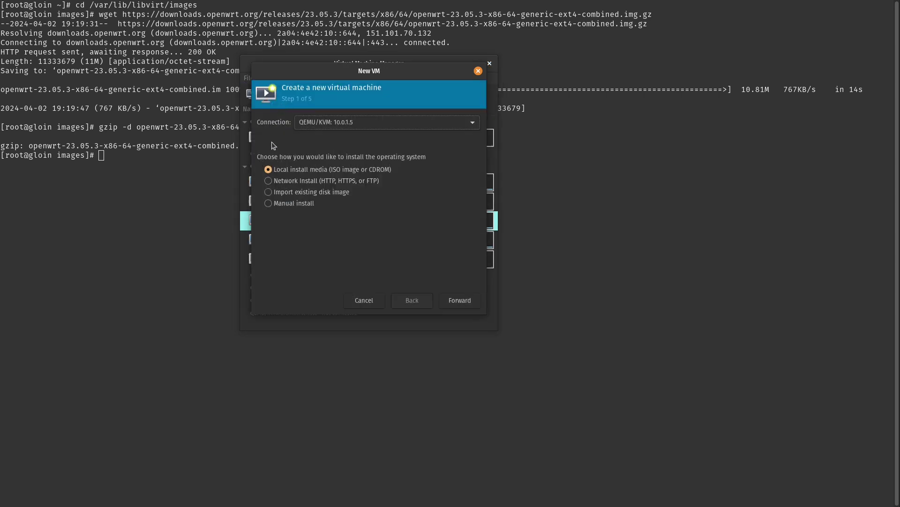
click(267, 191)
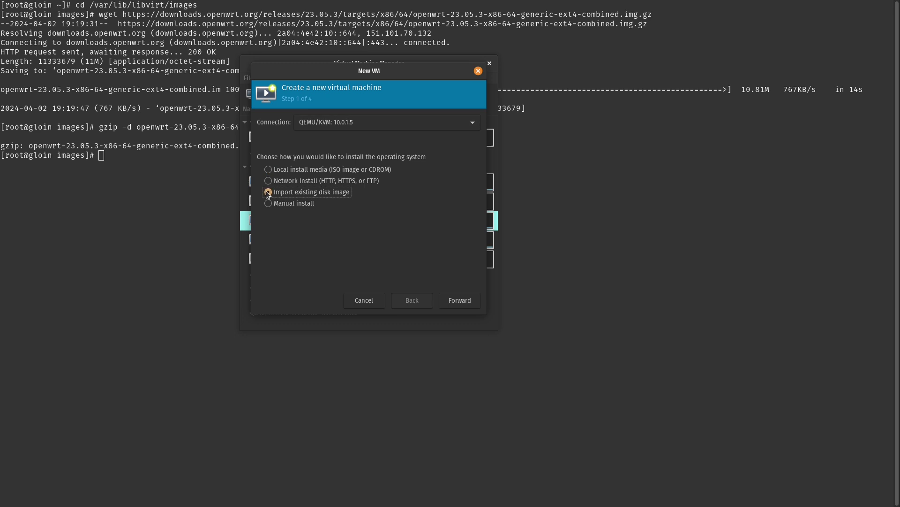
click(469, 307)
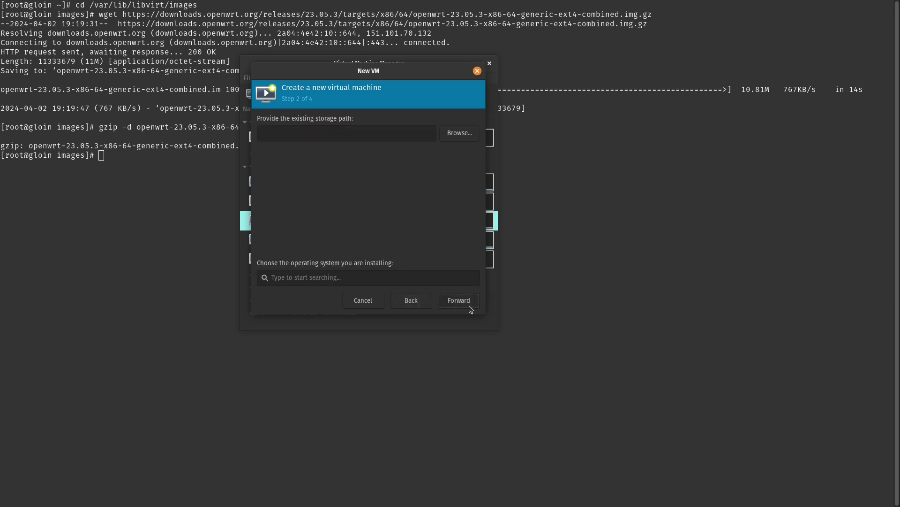
click(460, 134)
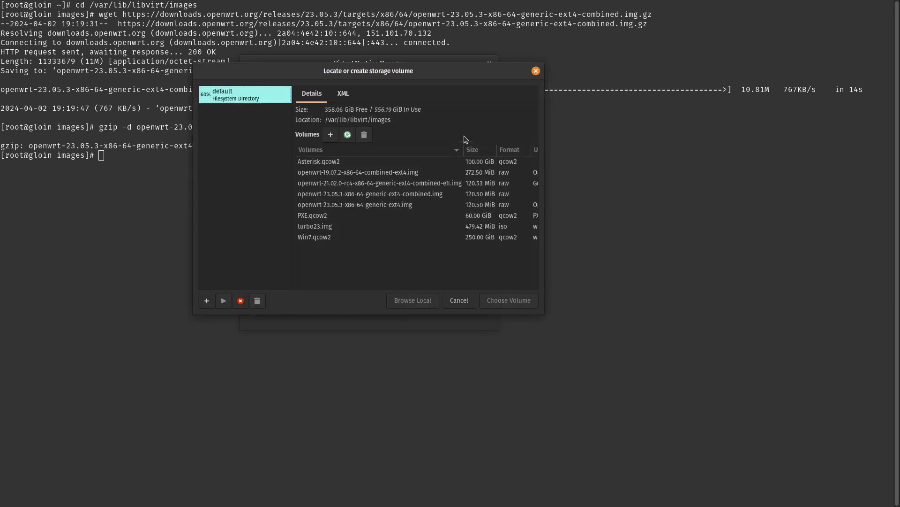
click(347, 135)
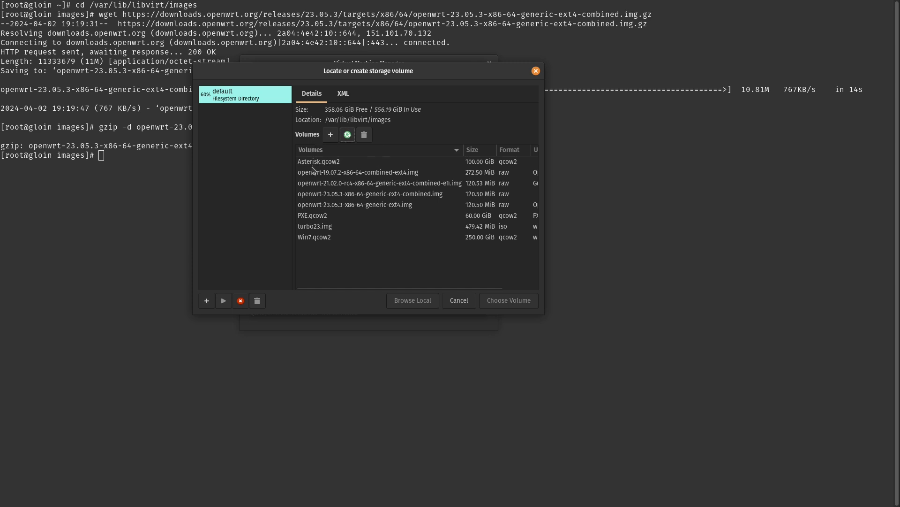
click(369, 194)
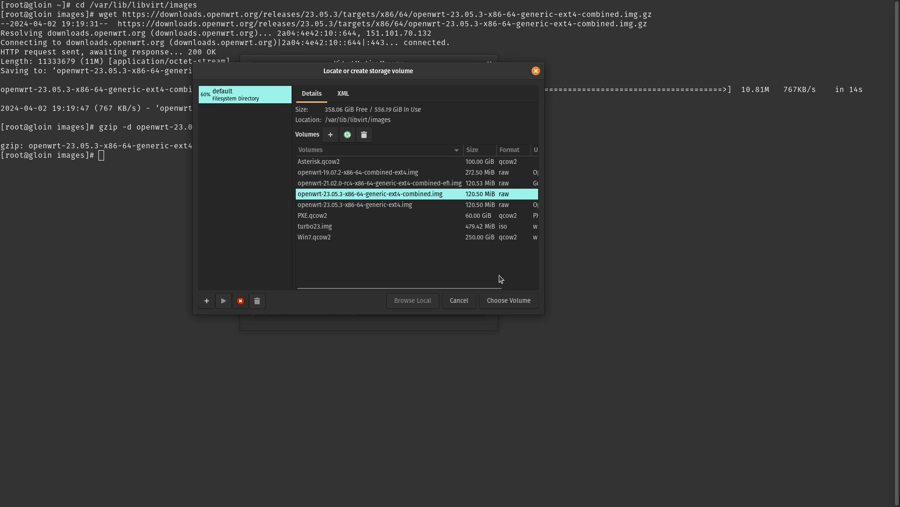
click(502, 300)
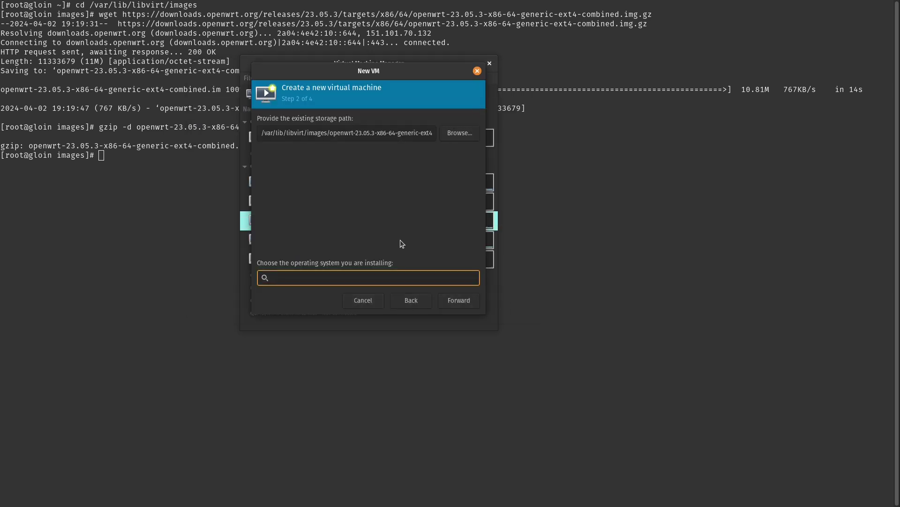
- Choose Generic Linux 2022 as the OS and set 1 CPU with 2048 MiB memory
text(linu)
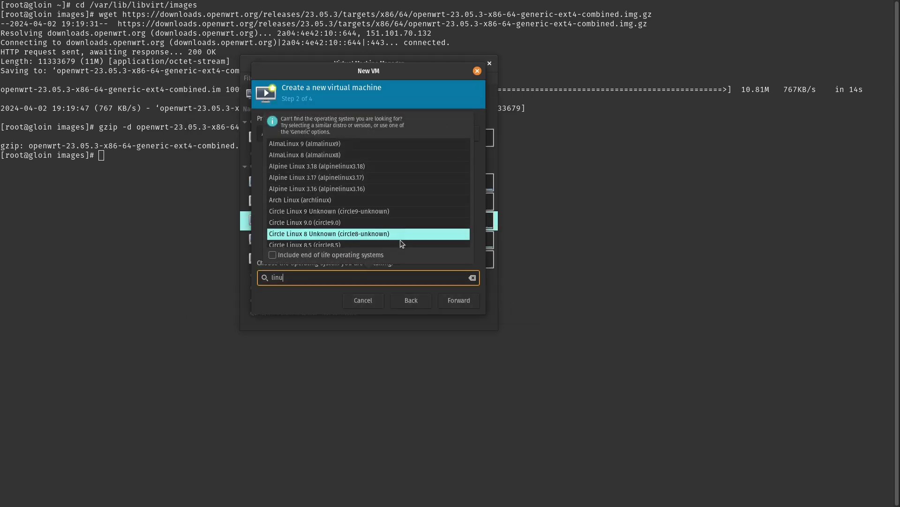
text(x gene)
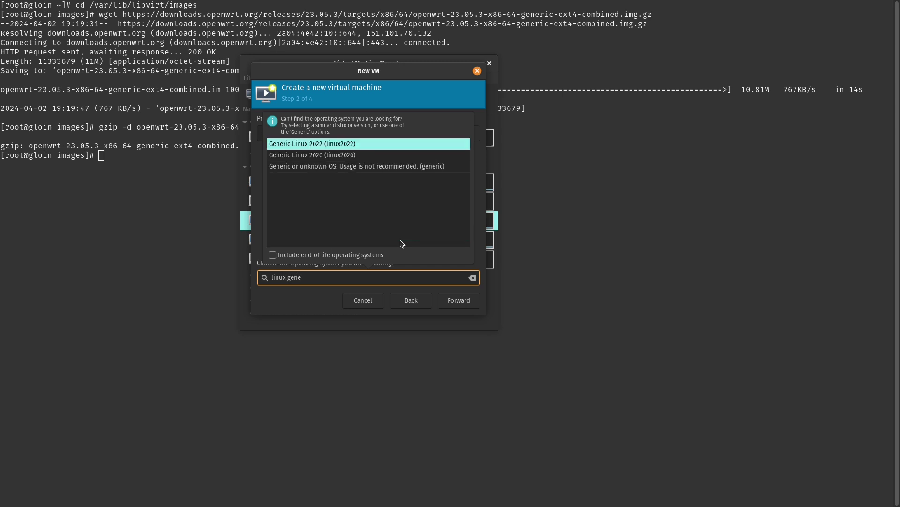
text(r)
key(Return)
key(Return)
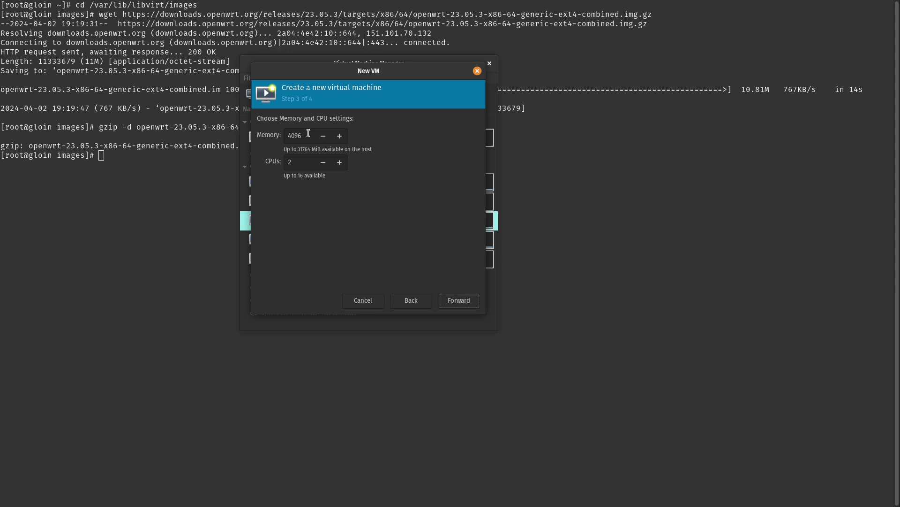
click(325, 163)
click(307, 137)
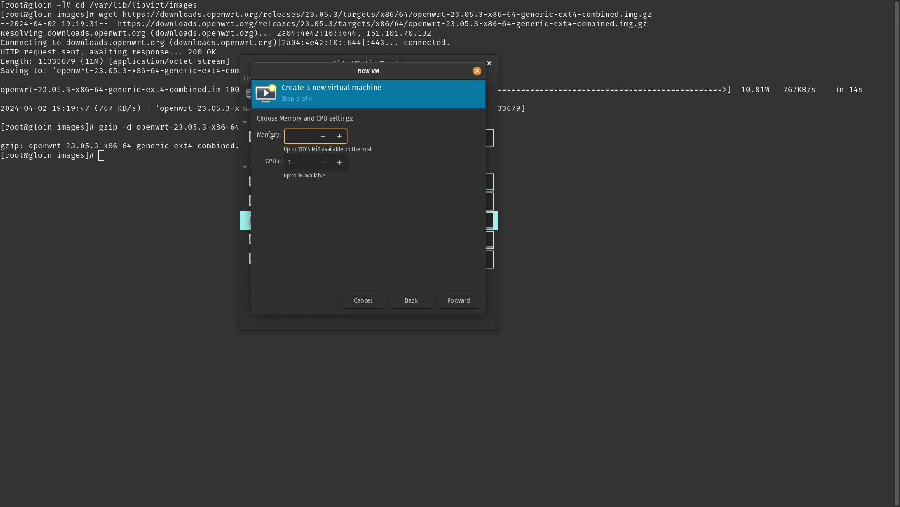
key(Return)
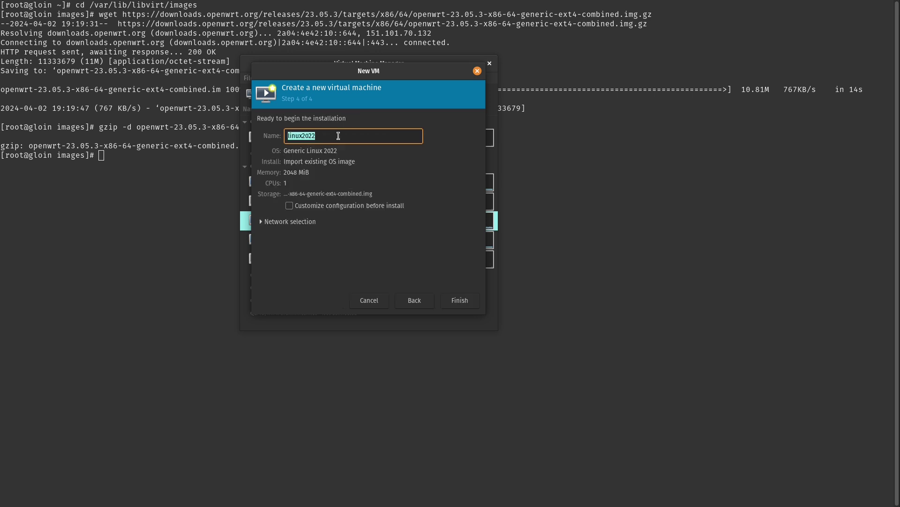
- Name the VM Openwrt-vid and finish with customize-before-install enabled
text(Openwrt-vid)
click(289, 207)
click(272, 222)
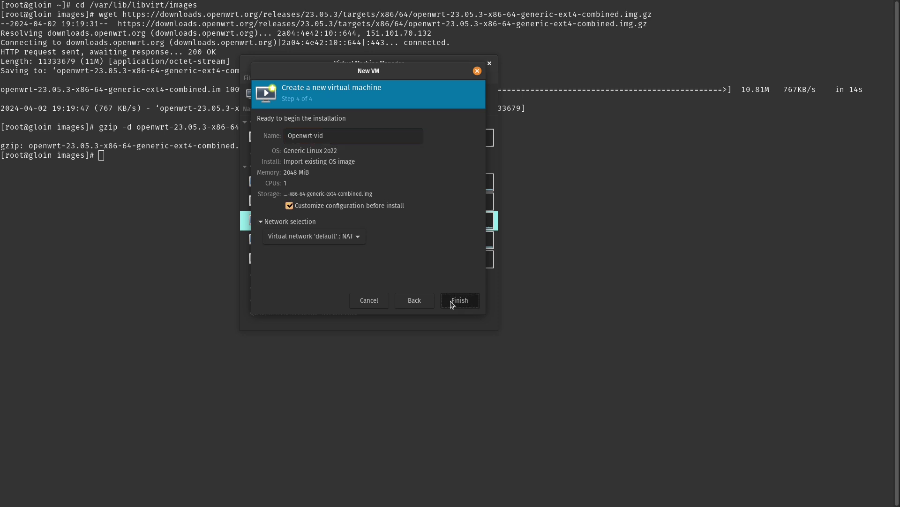
click(450, 300)
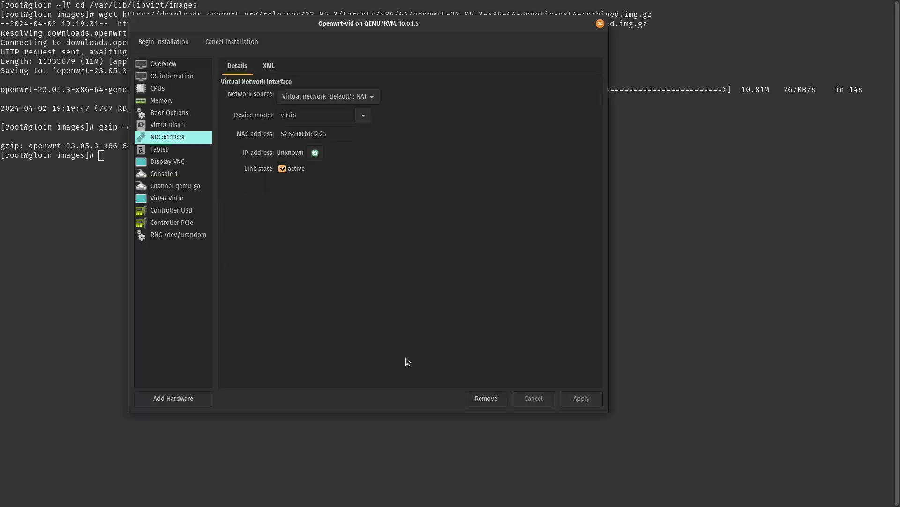
- Replace the default NAT interface with a virtio NIC bridged to device br0
click(486, 398)
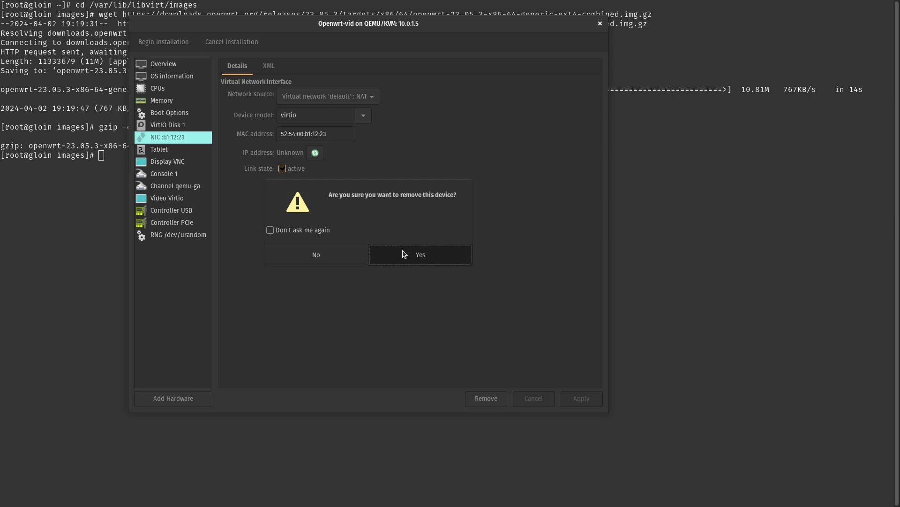
click(403, 254)
click(165, 398)
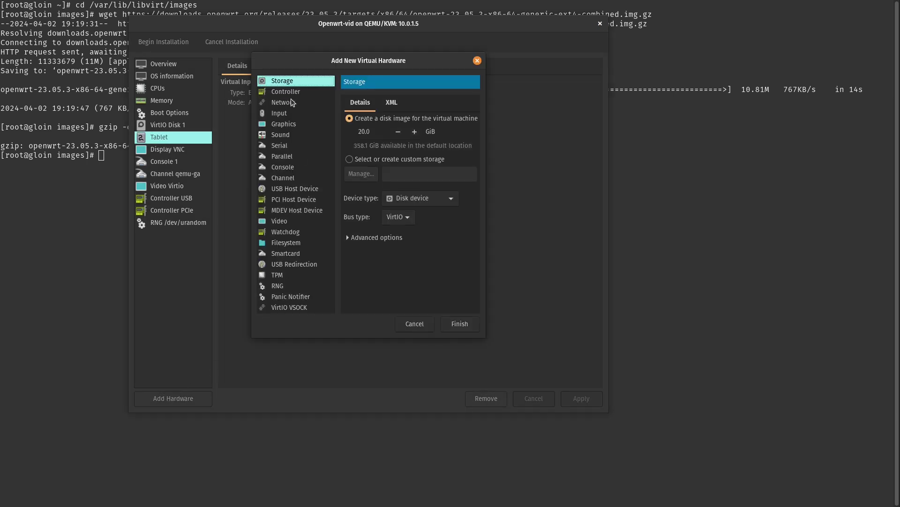
click(291, 103)
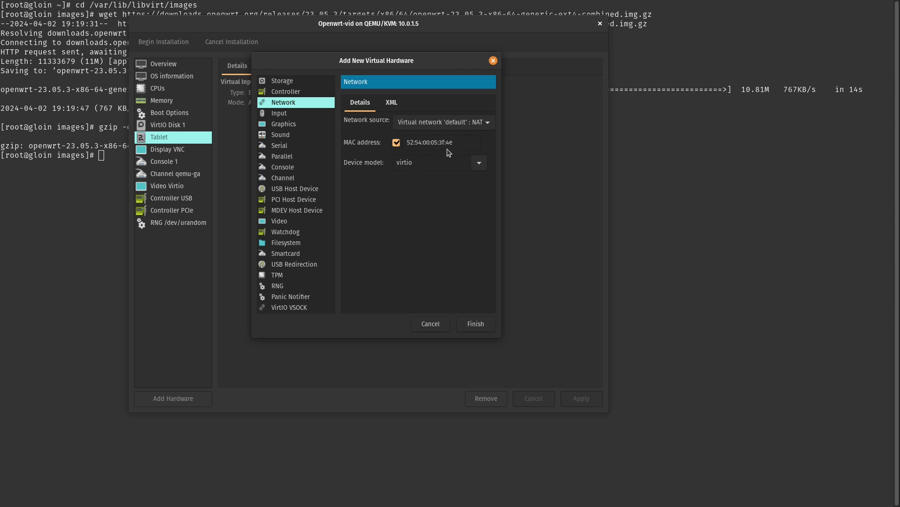
click(454, 122)
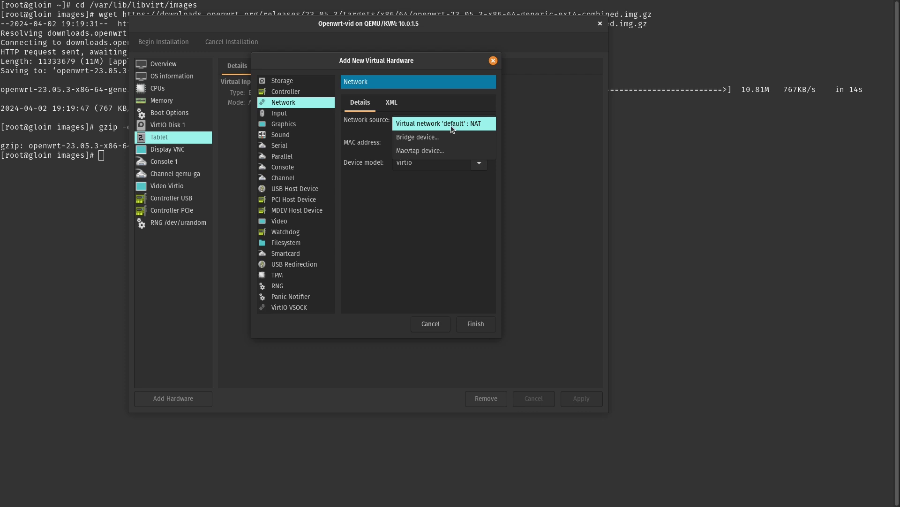
click(441, 135)
click(444, 143)
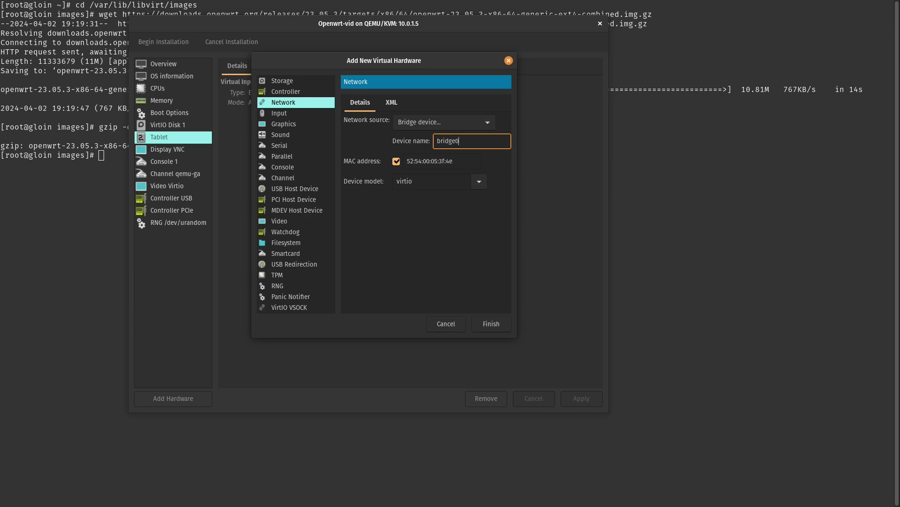
click(491, 323)
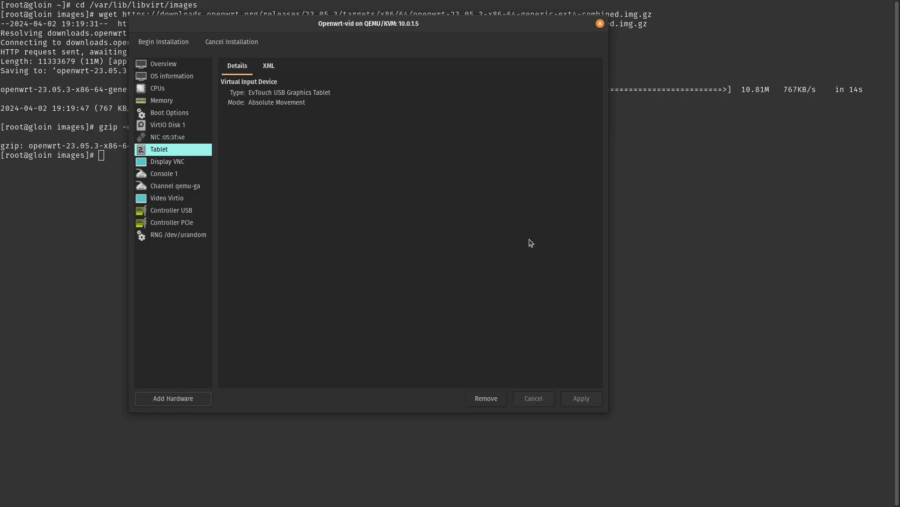
click(174, 137)
- Add another network interface to the Openwrt-vid VM
click(175, 398)
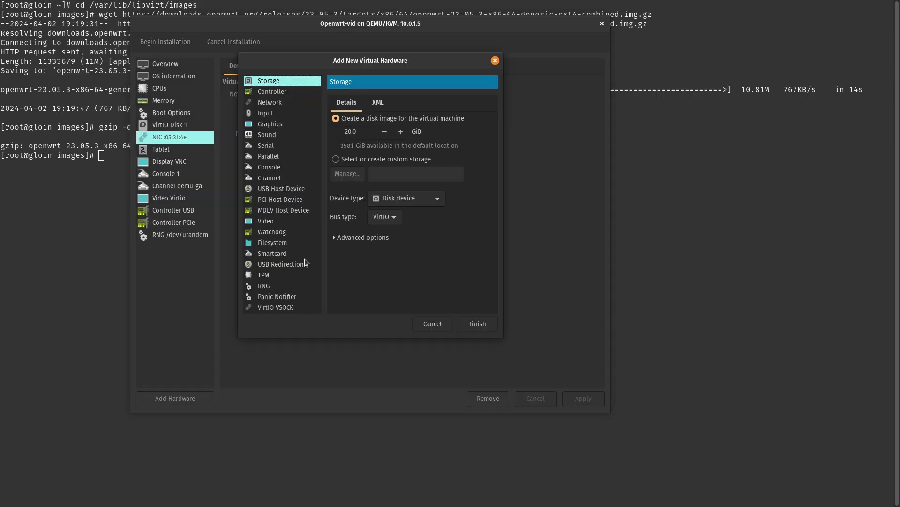
click(270, 103)
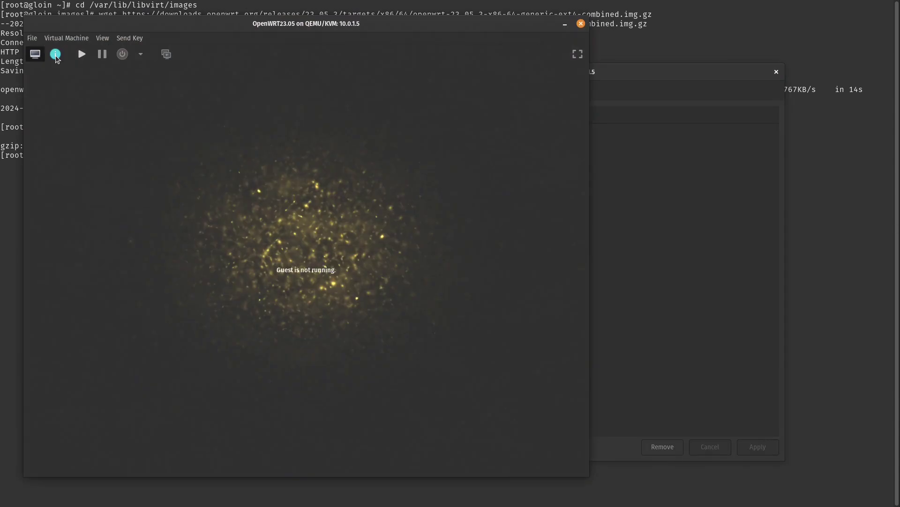
click(55, 54)
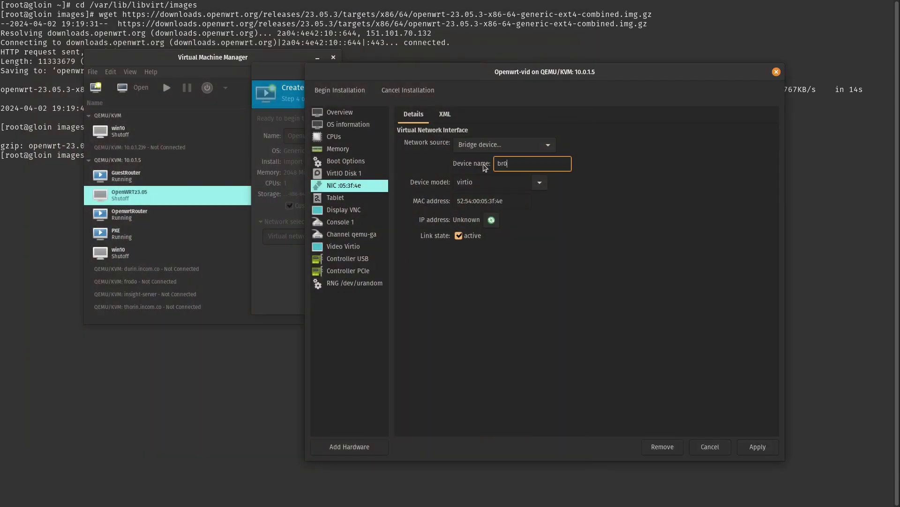
click(653, 372)
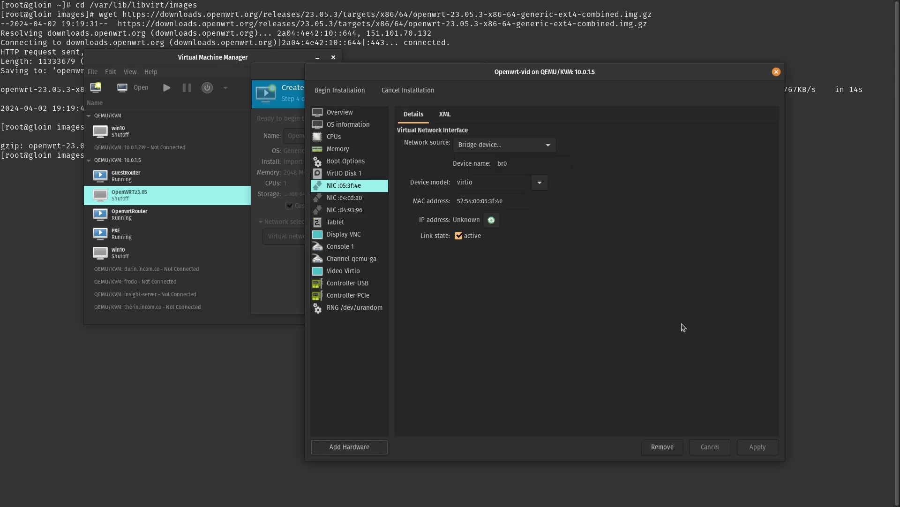
- Boot the OpenWrt VM, enlarge and activate its console, and run ip addr
click(346, 93)
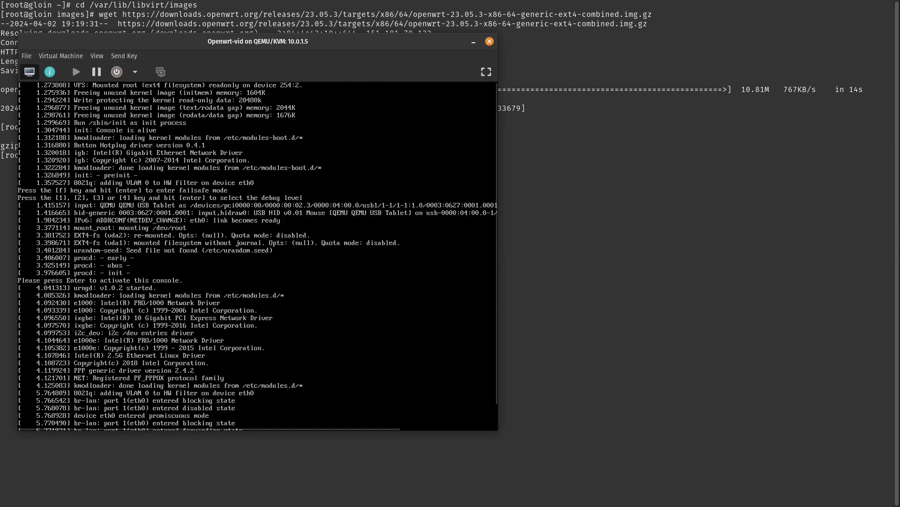
drag(492, 428, 571, 475)
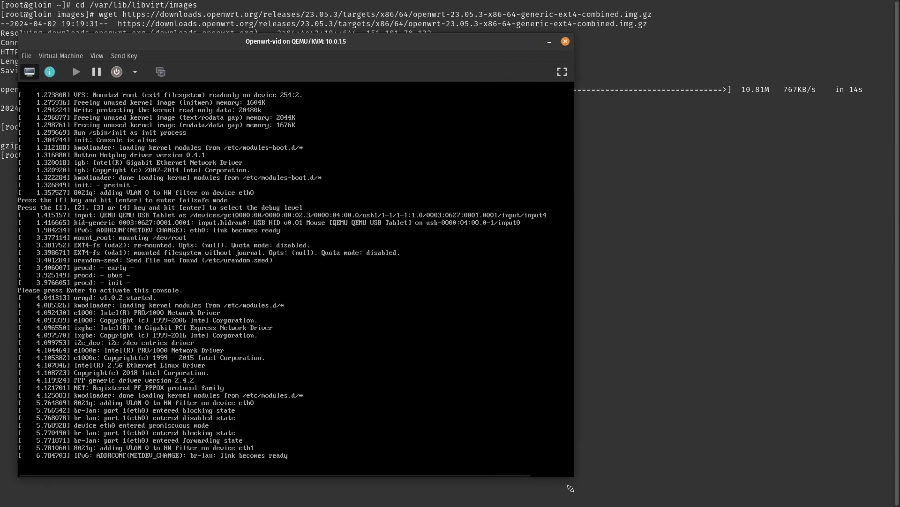
key(Return)
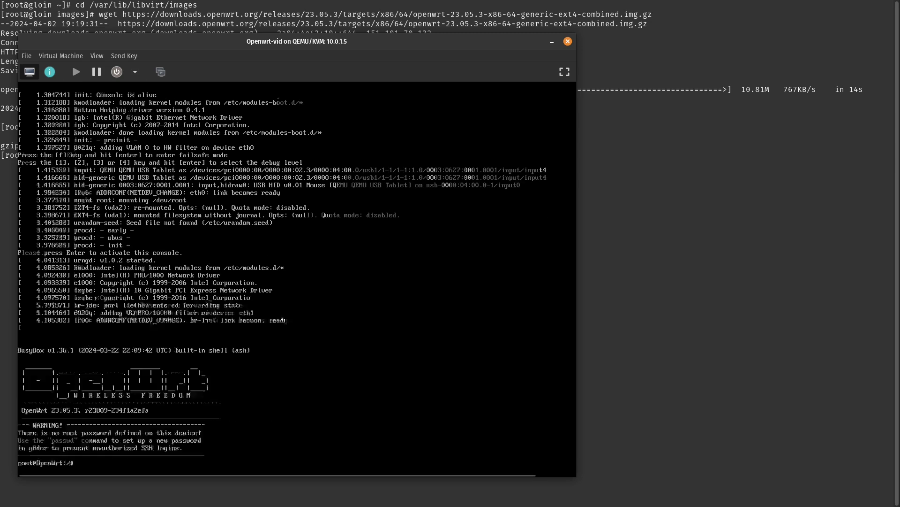
text(ip addr)
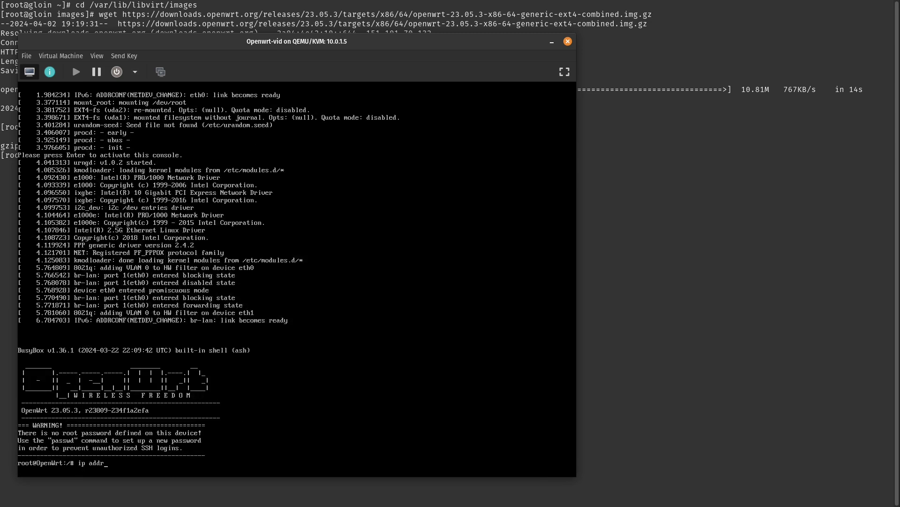
key(Return)
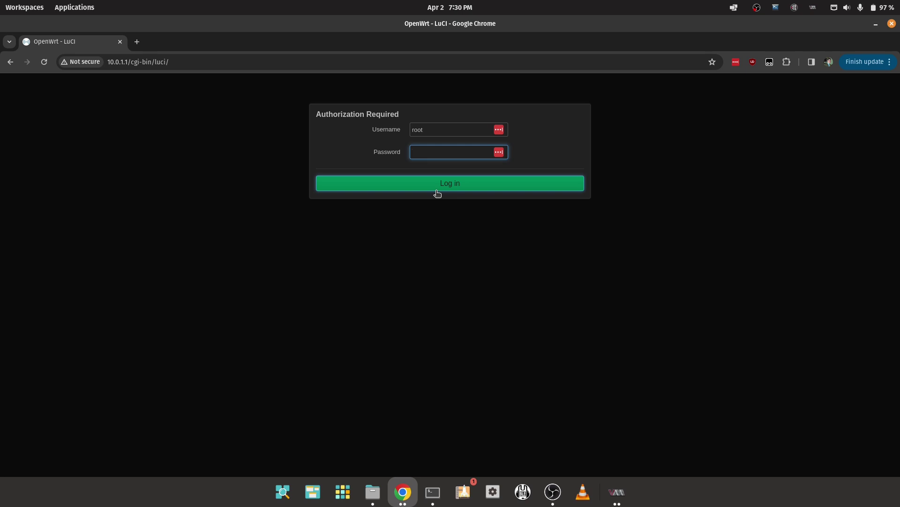
- Log in to LuCI as root and enter a new router password in the password settings
click(437, 193)
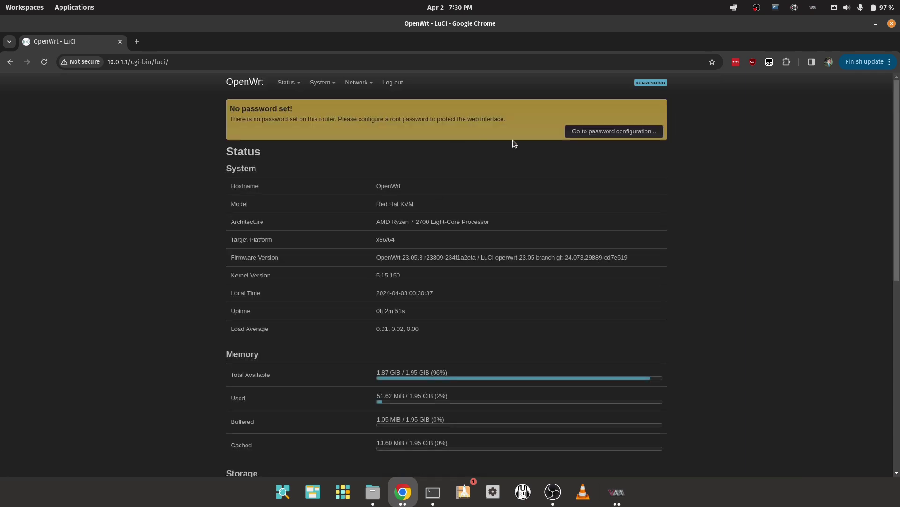
click(604, 136)
click(363, 203)
text(••••••••)
key(Tab)
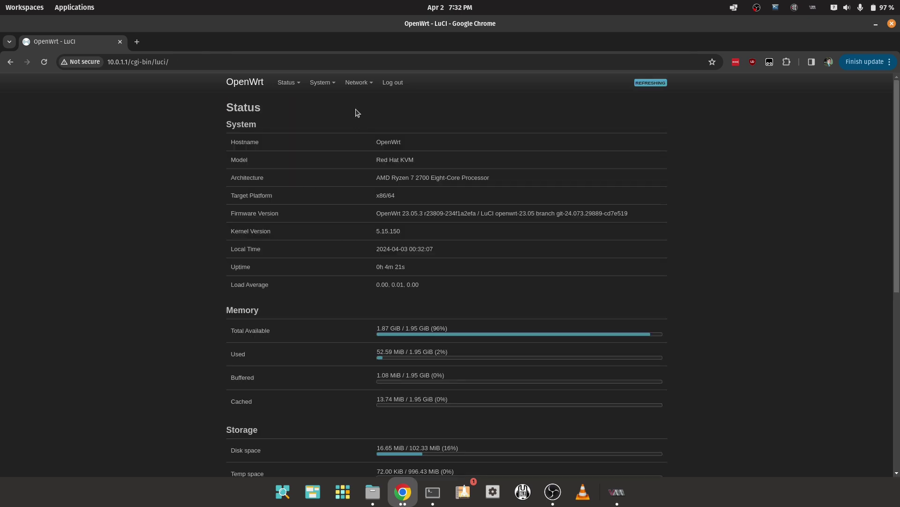
- Create a new interface named ipv6isp attached to device eth2
mouse_move(358, 89)
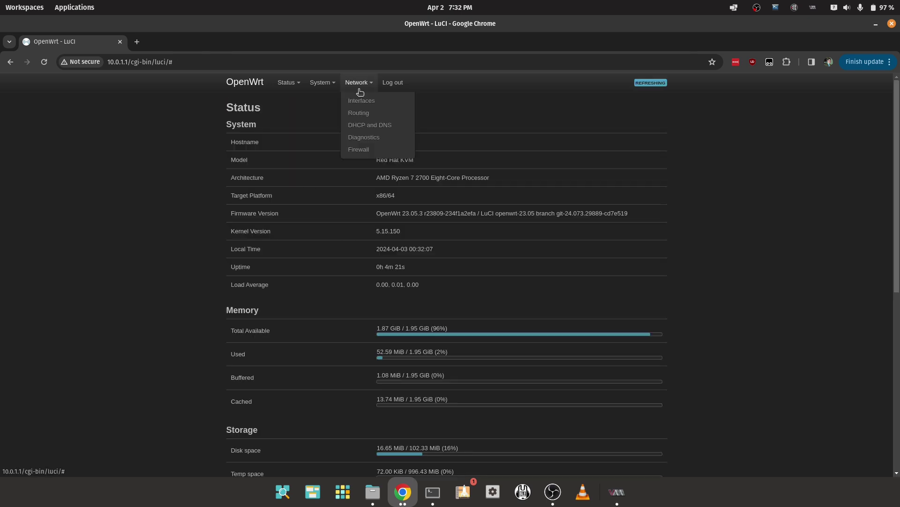
click(360, 101)
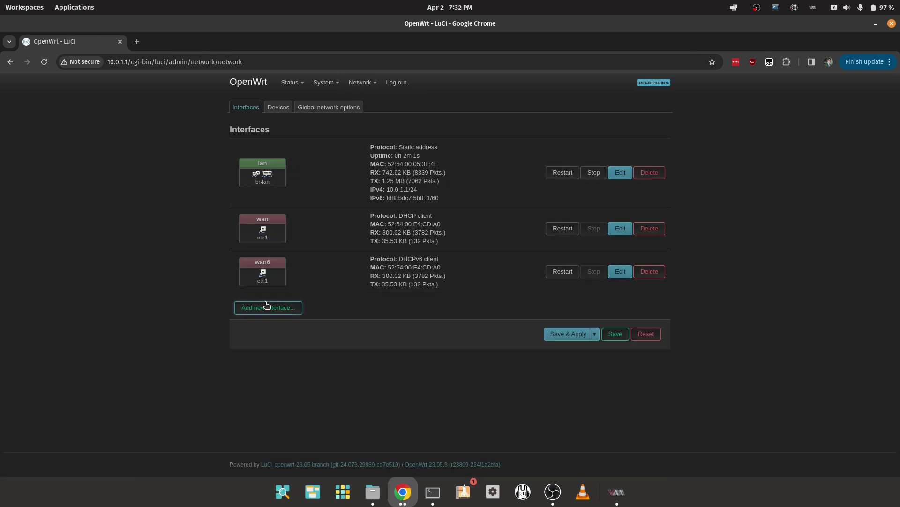
click(265, 308)
text(ipv6isp)
click(392, 175)
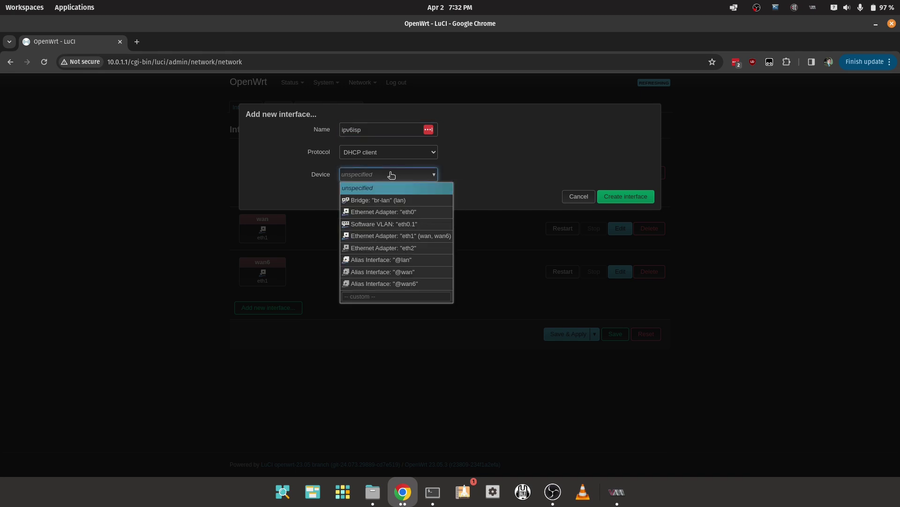
click(379, 247)
click(625, 196)
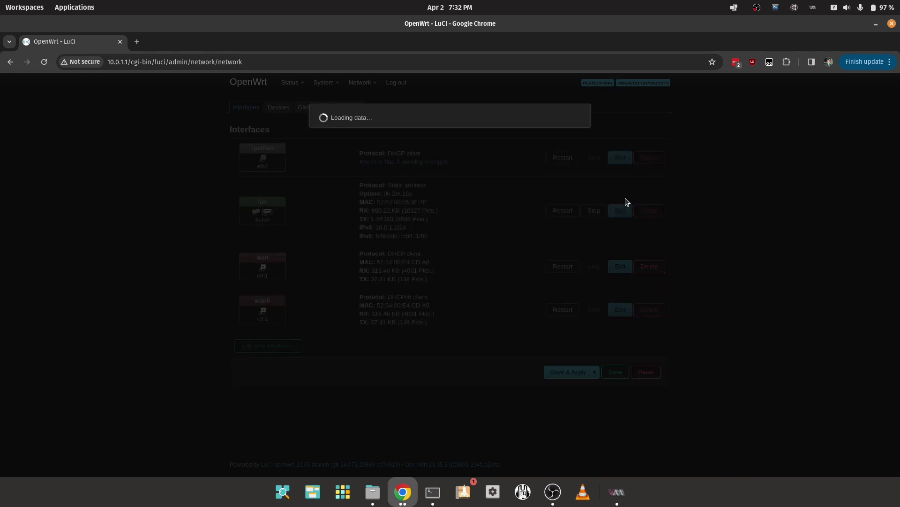
- Put ipv6isp in the wan firewall zone, disable its default gateway, and save
click(392, 130)
click(372, 150)
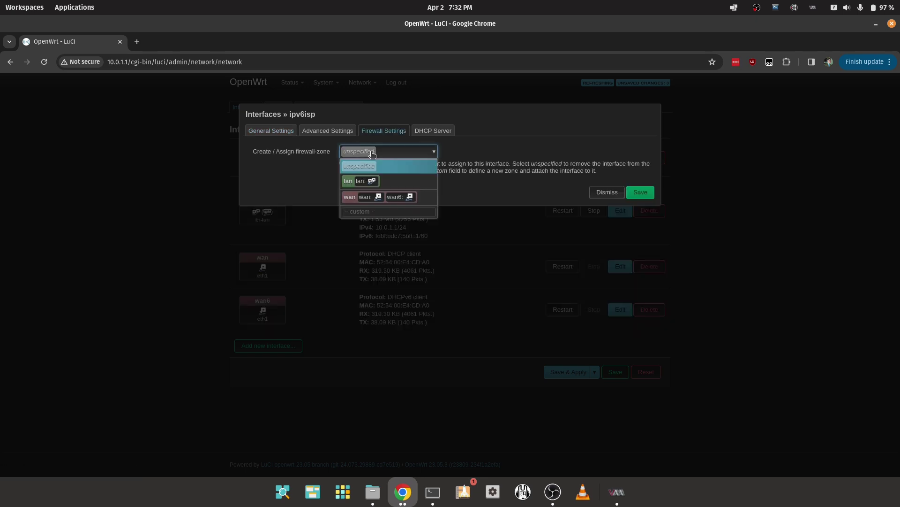
click(425, 198)
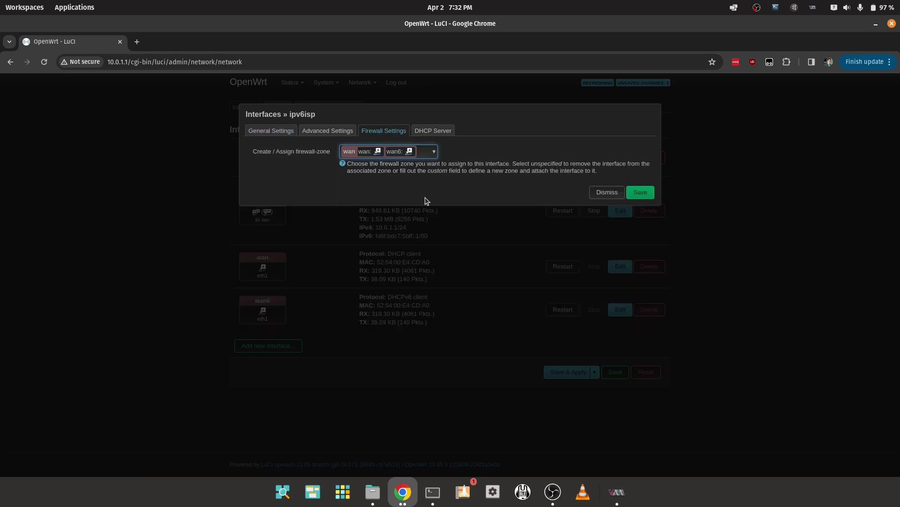
click(321, 130)
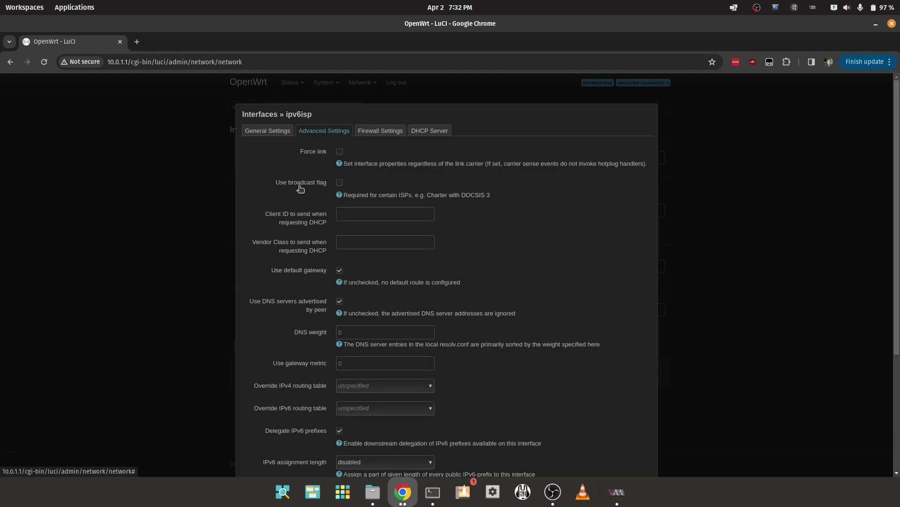
click(339, 271)
scroll(475, 272, down, 5)
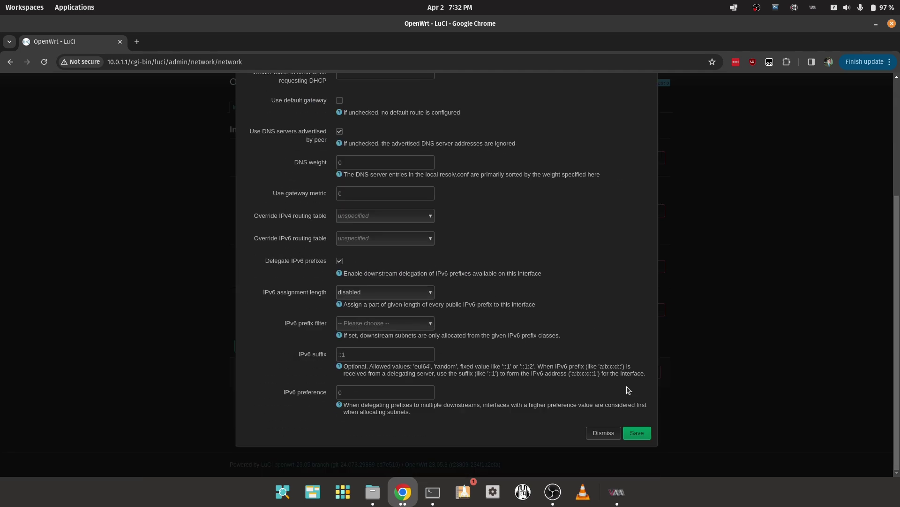
click(637, 432)
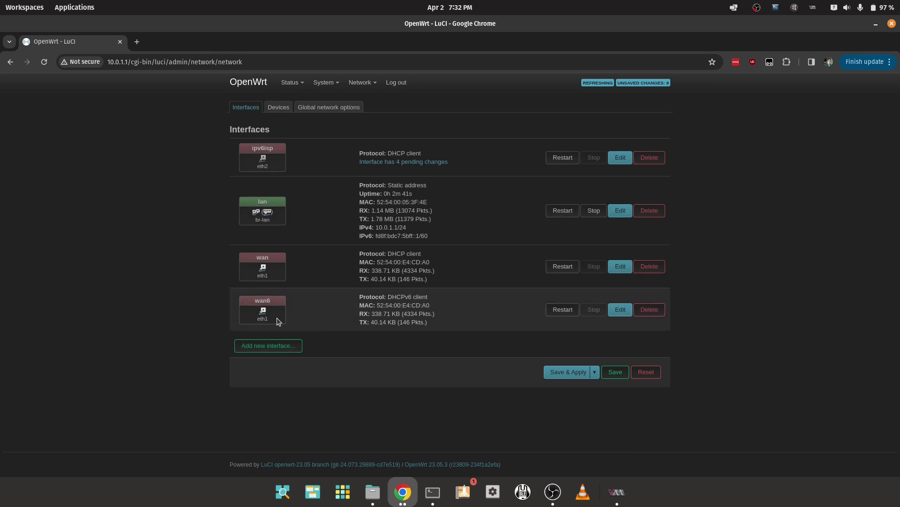
- Switch the wan6 interface's device from eth1 to eth2, then Save & Apply the network changes
click(617, 314)
click(398, 219)
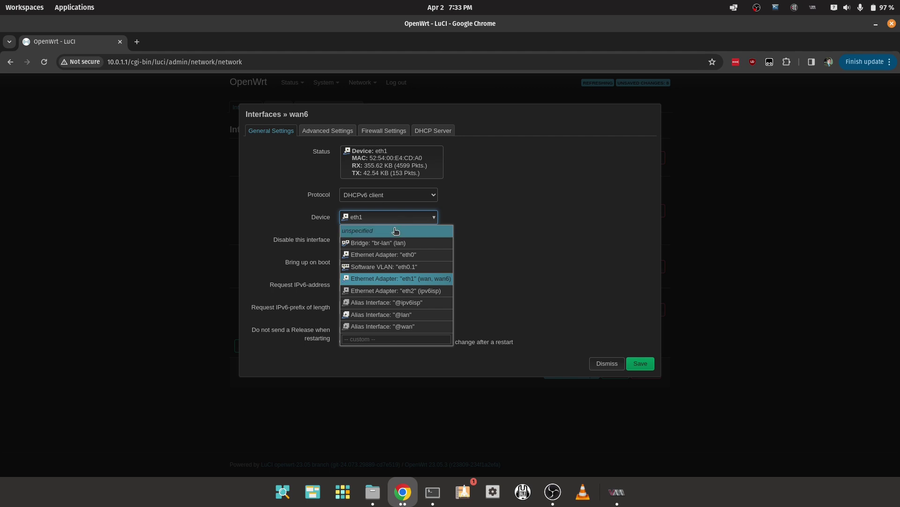
click(387, 290)
click(631, 363)
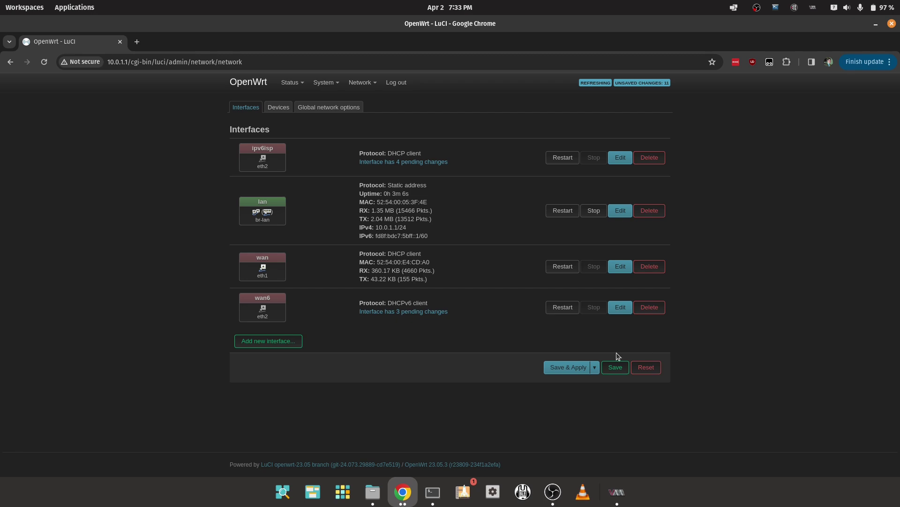
click(565, 369)
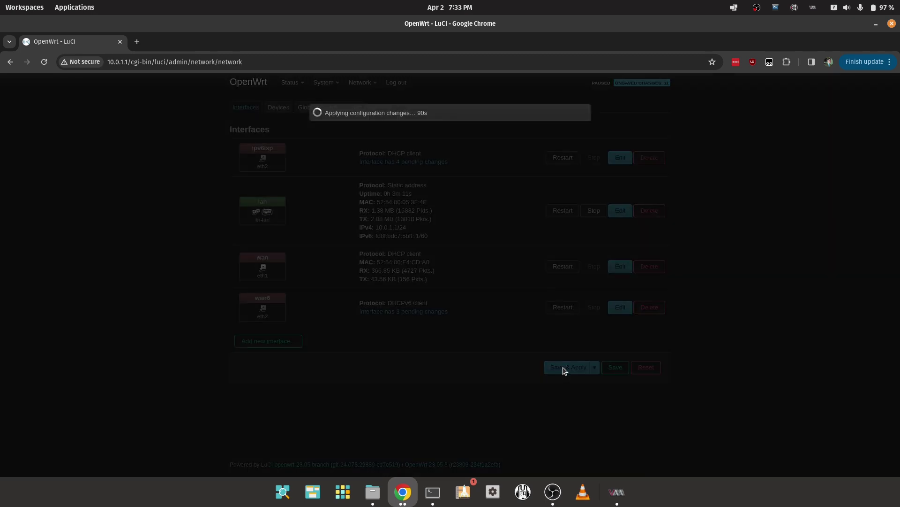